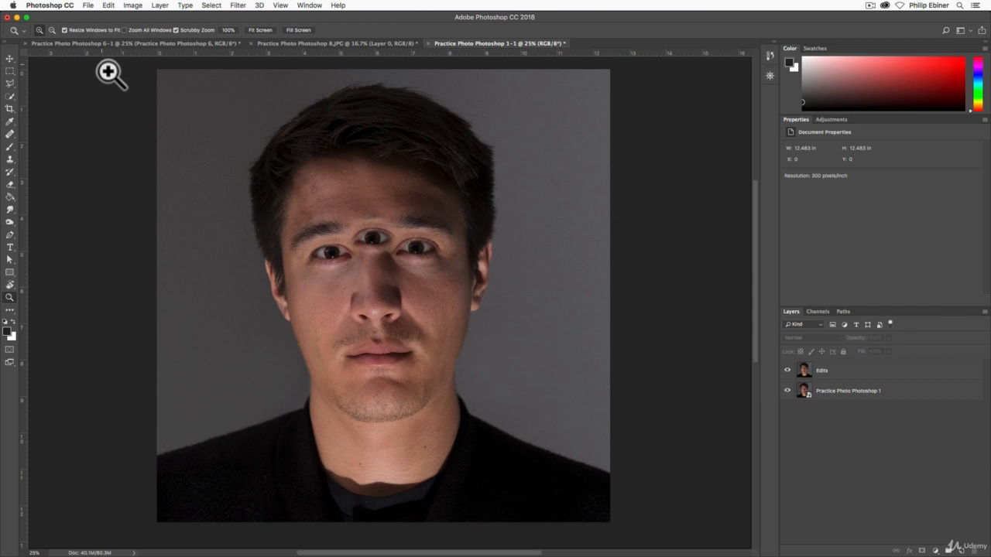
# Save the portrait document in Photoshop format as 3-eyed Sam.psd in the Edits folder
pyautogui.click(90, 7)
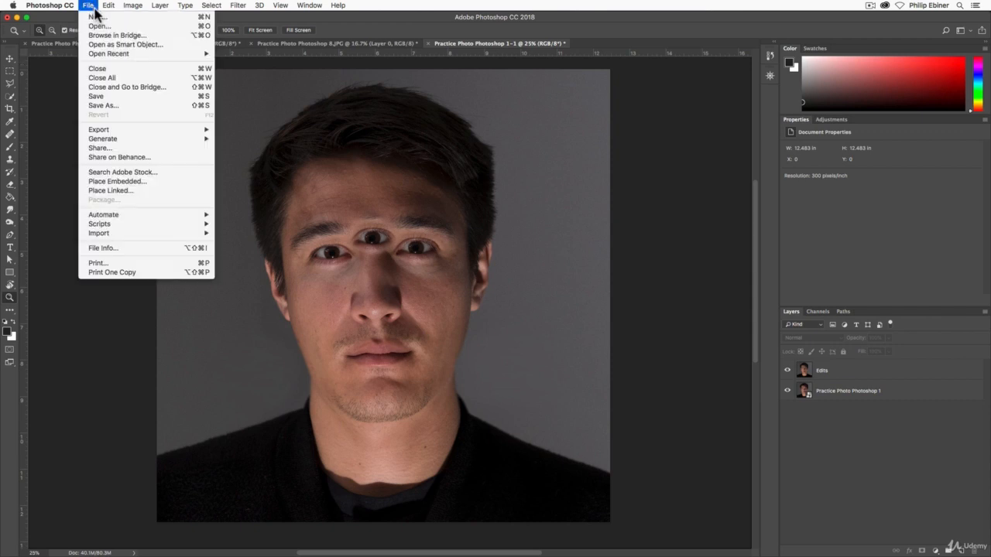
pyautogui.click(108, 96)
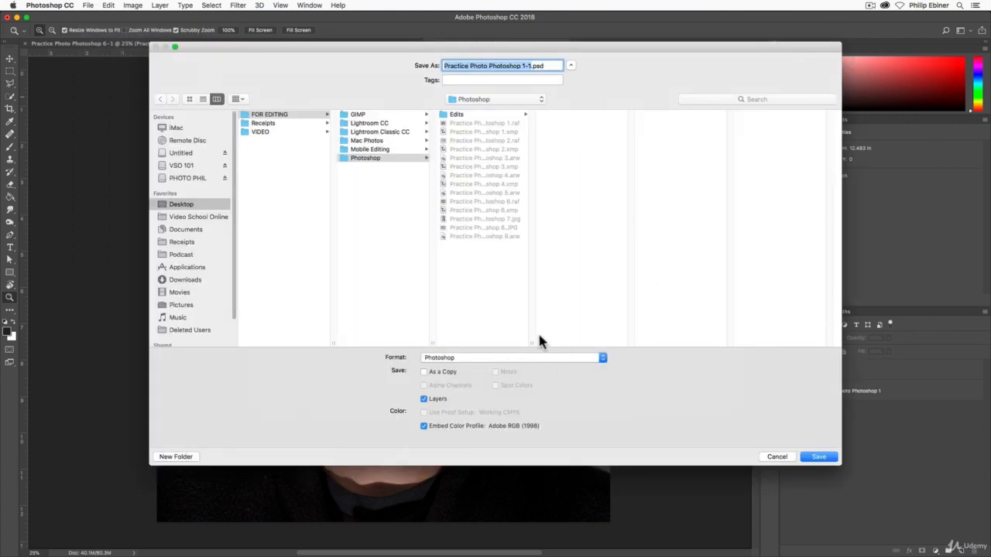
pyautogui.click(470, 114)
pyautogui.moveTo(531, 65); pyautogui.dragTo(406, 64)
pyautogui.write('3-eyed S')
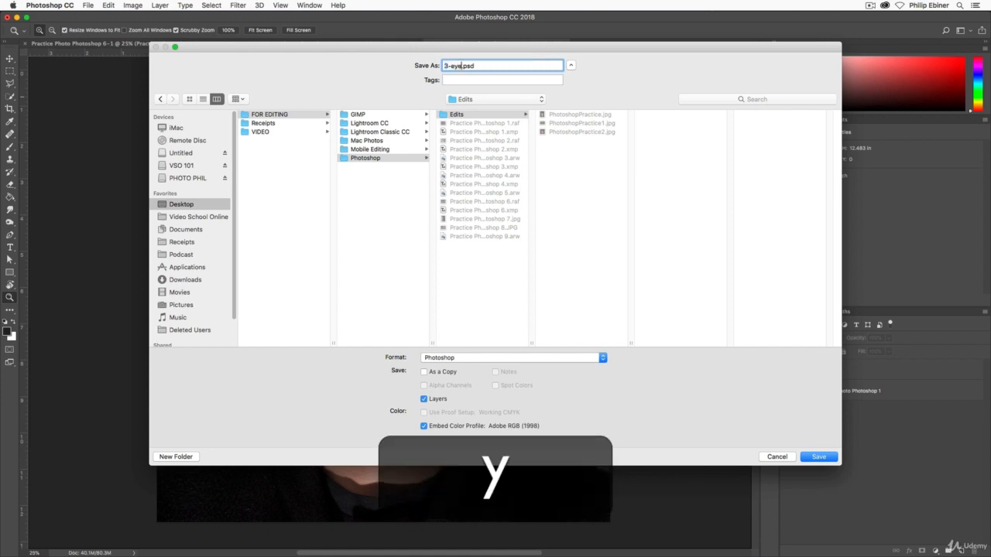
pyautogui.write('ame')
pyautogui.press('BackSpace')
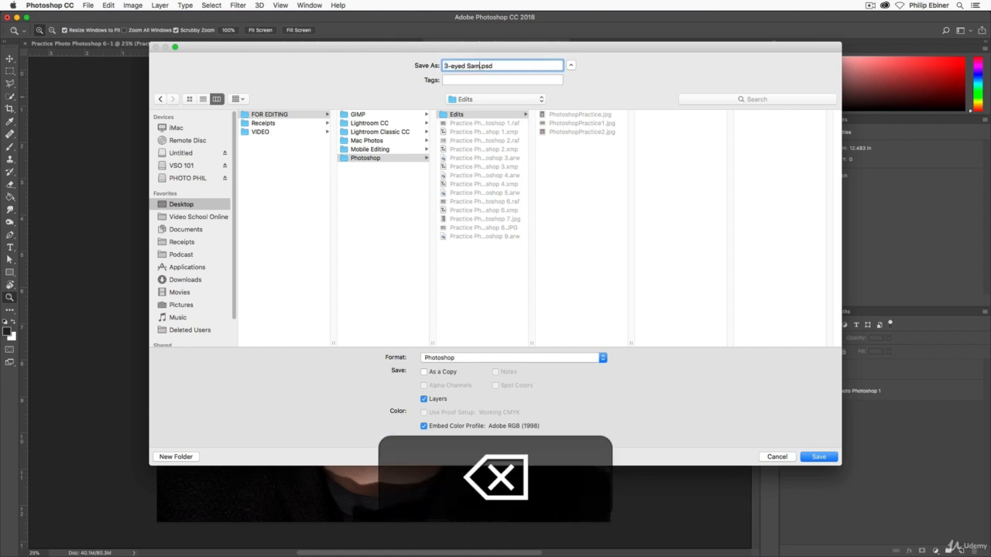
pyautogui.click(819, 457)
pyautogui.click(735, 313)
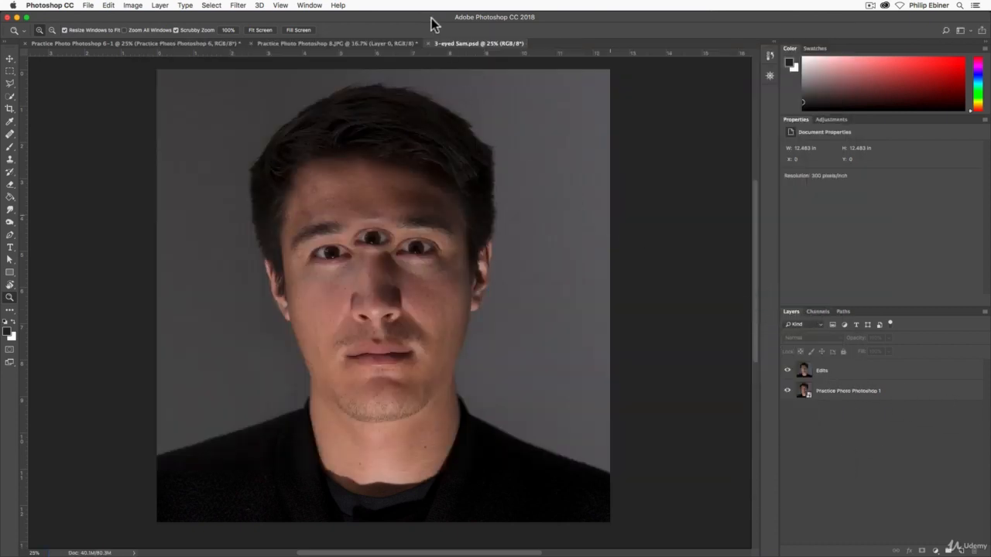
# Close the saved portrait, switch to Finder and reopen 3-eyed Sam.psd from the Edits folder
pyautogui.click(430, 44)
pyautogui.press('super+Tab')
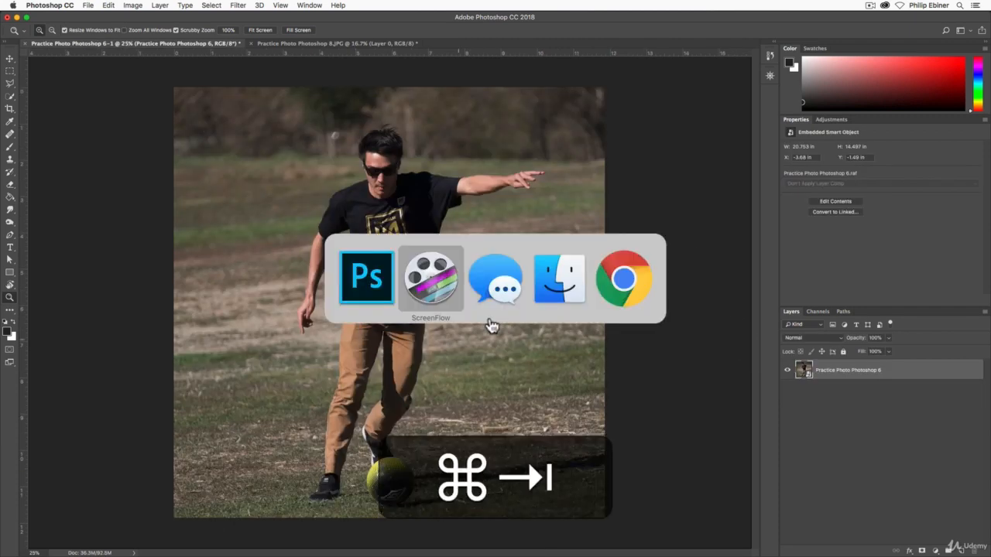
pyautogui.click(418, 176)
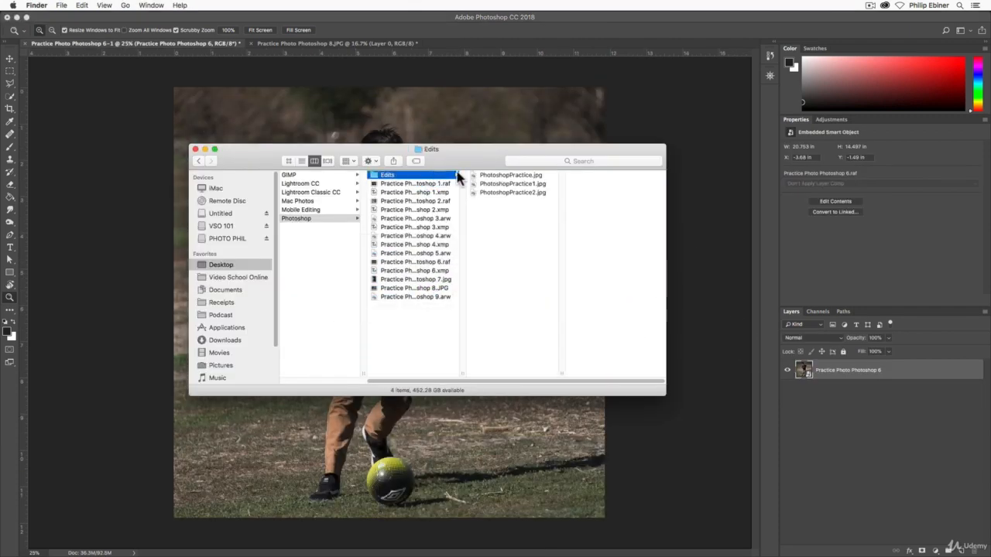
pyautogui.click(492, 177)
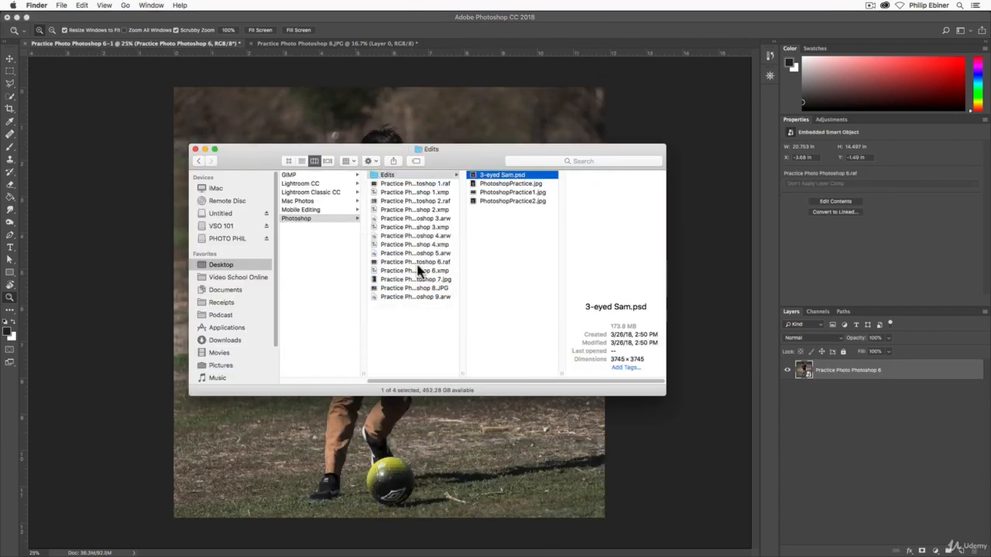
pyautogui.doubleClick(501, 175)
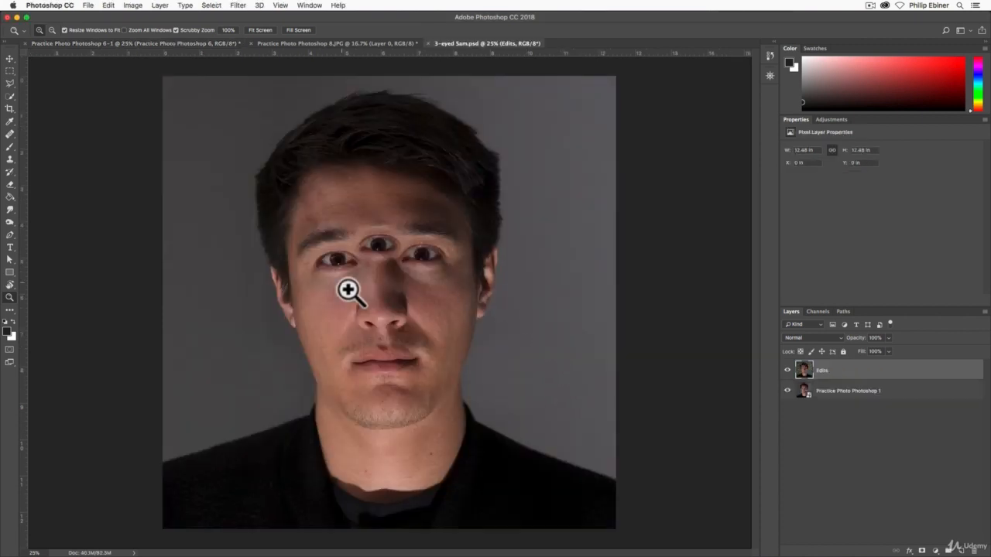
# Save a copy of the portrait in JPEG format as 3-eyed Sam.jpg in the Edits folder
pyautogui.click(89, 6)
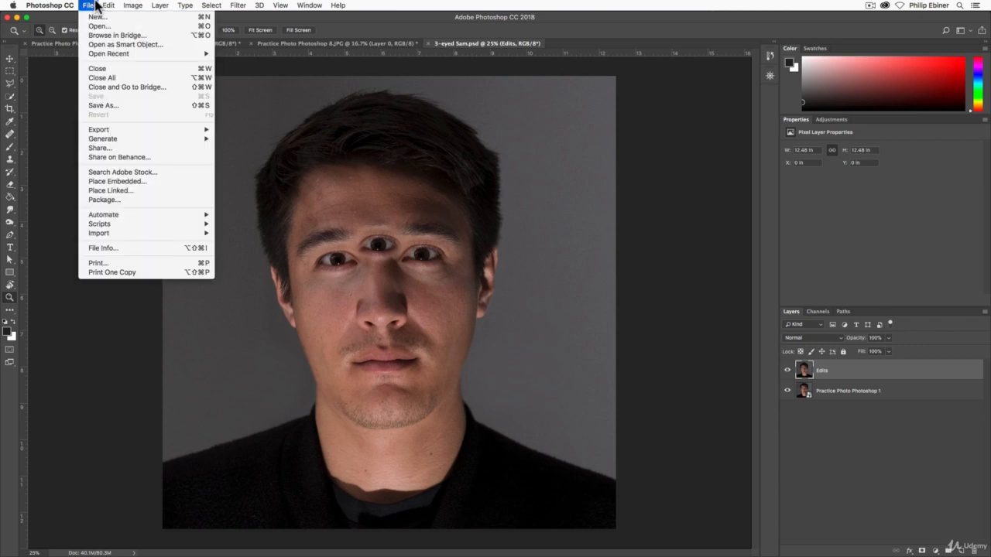
pyautogui.click(122, 105)
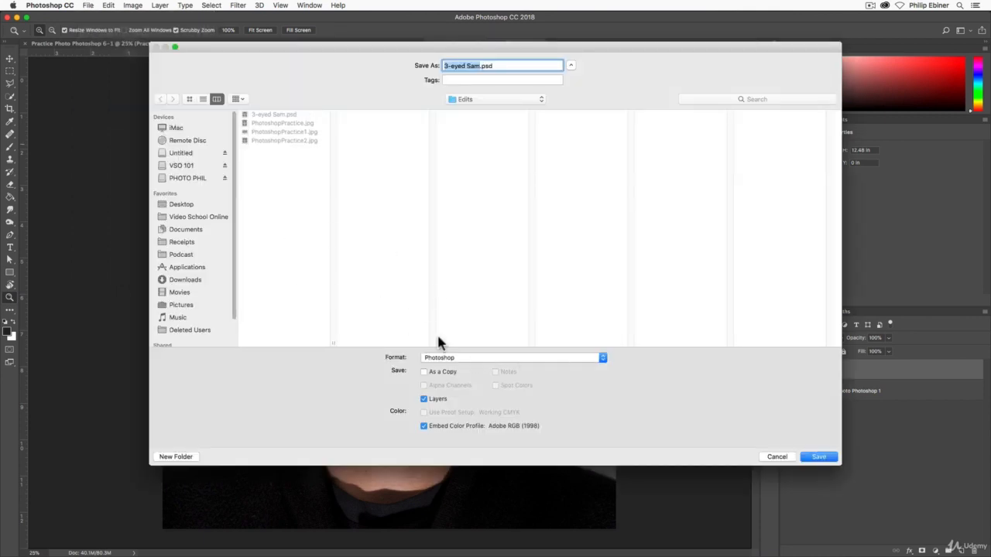
pyautogui.click(449, 358)
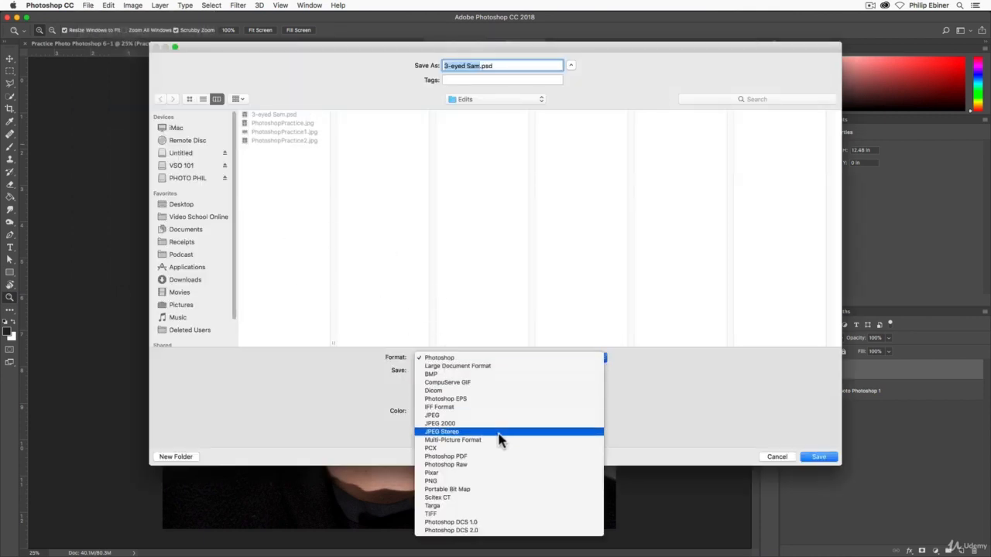
pyautogui.click(463, 416)
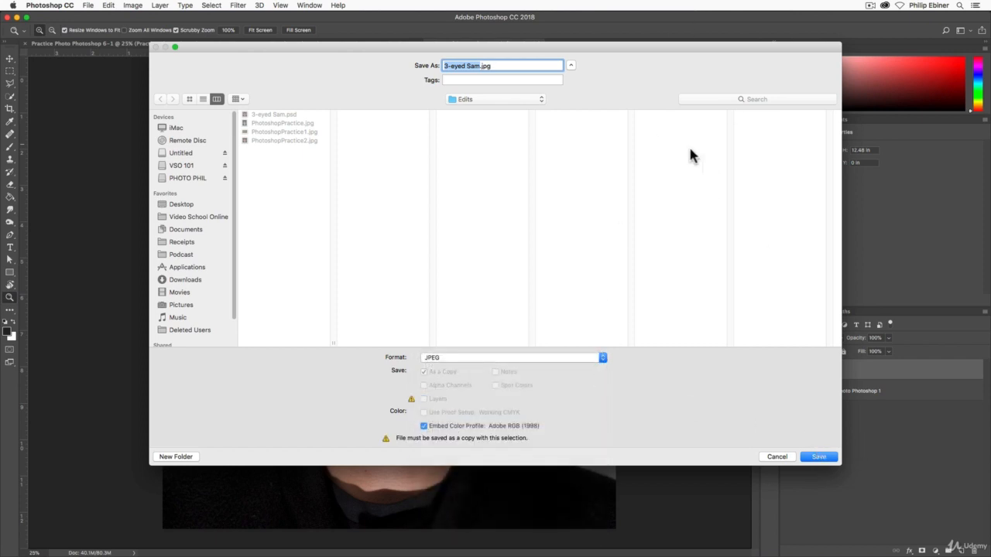
pyautogui.click(819, 457)
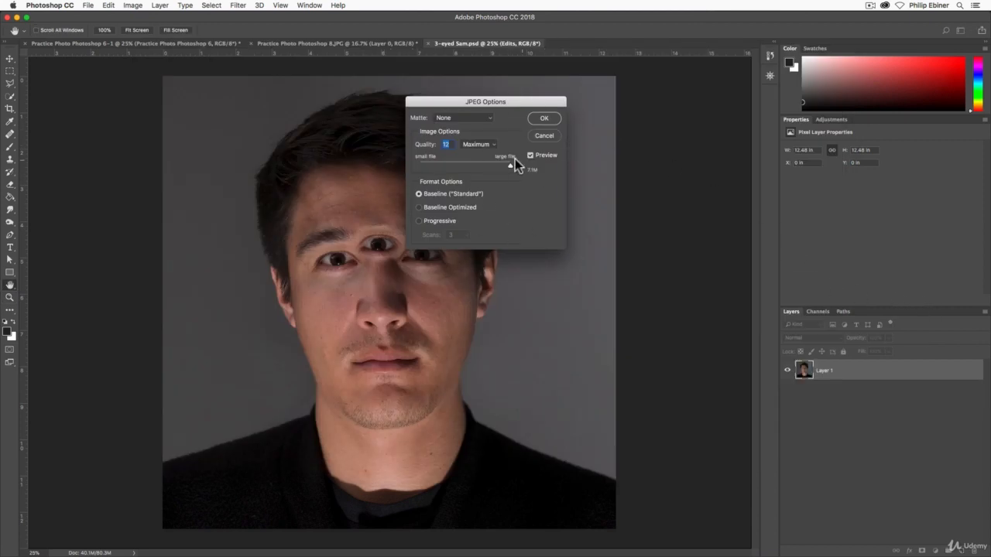
# Keep the JPEG quality at 12 (Maximum) with the Baseline ("Standard") format and accept the JPEG options
pyautogui.click(477, 145)
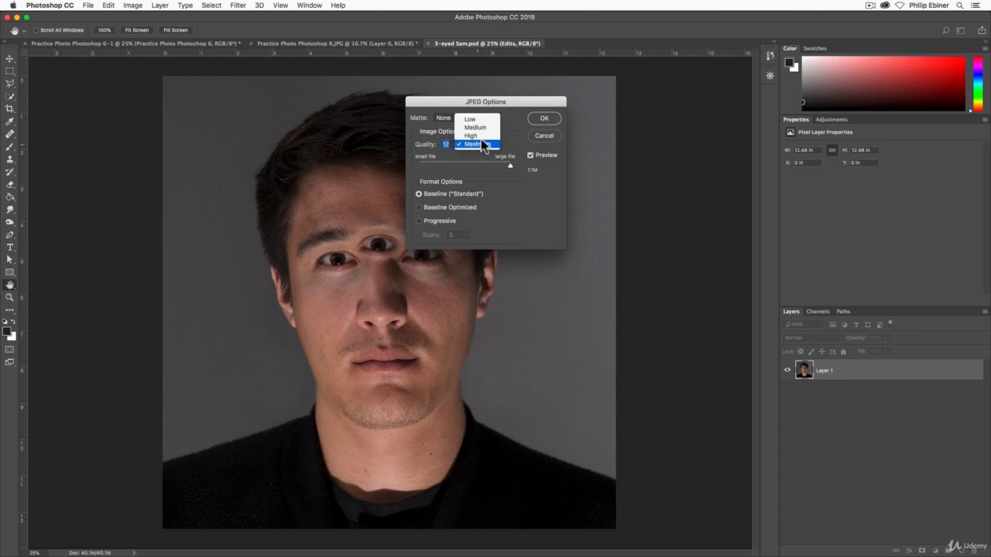
pyautogui.click(512, 130)
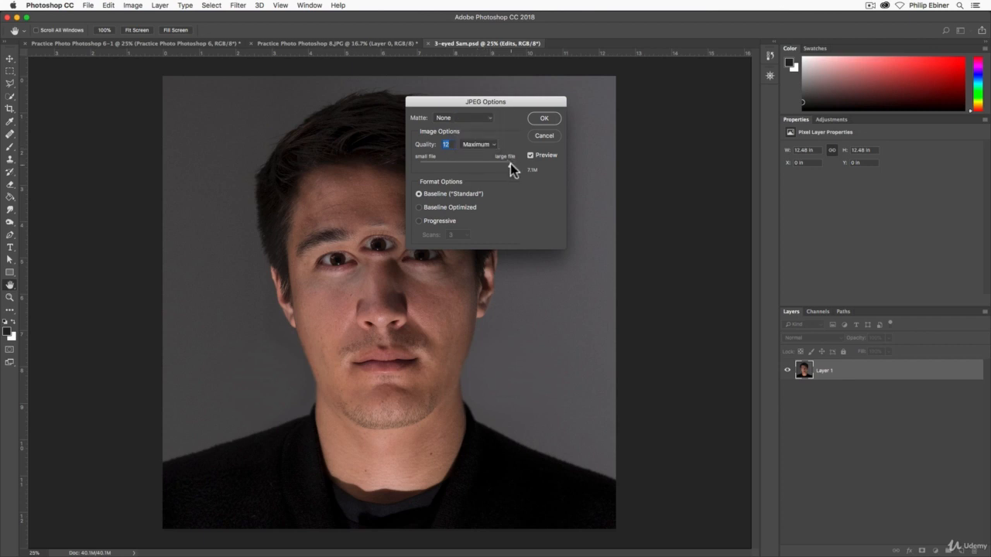
pyautogui.moveTo(510, 166); pyautogui.dragTo(531, 172)
pyautogui.click(544, 119)
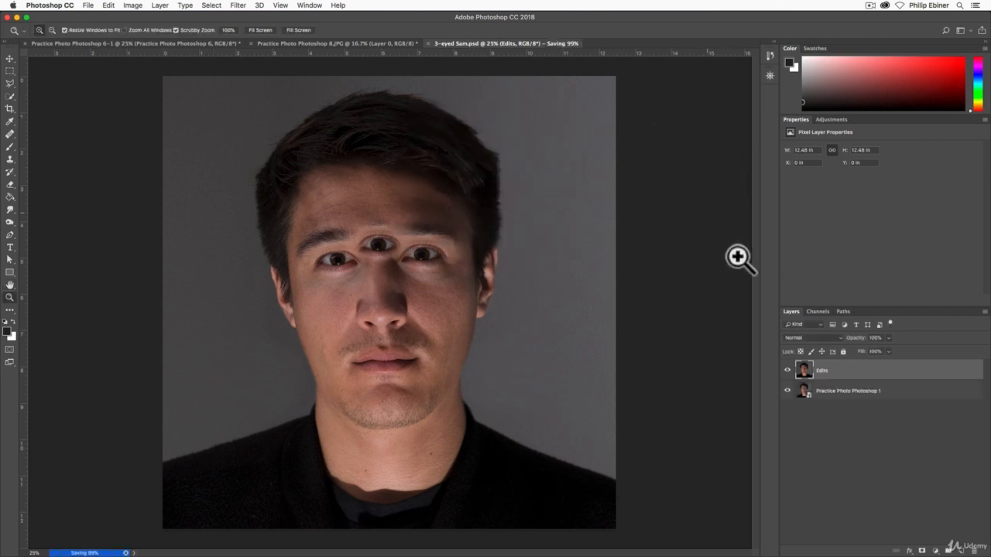
# Switch to Finder, compare the file size and dimensions of 3-eyed Sam.jpg with Practice Photo Photoshop 1.raf, and return to Photoshop
pyautogui.press('super+Tab')
pyautogui.click(447, 288)
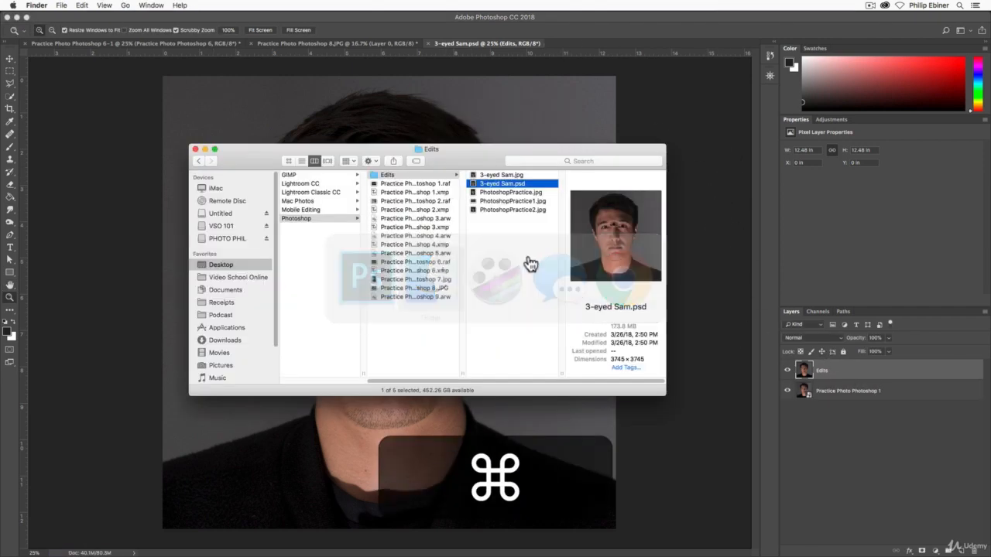
pyautogui.click(512, 175)
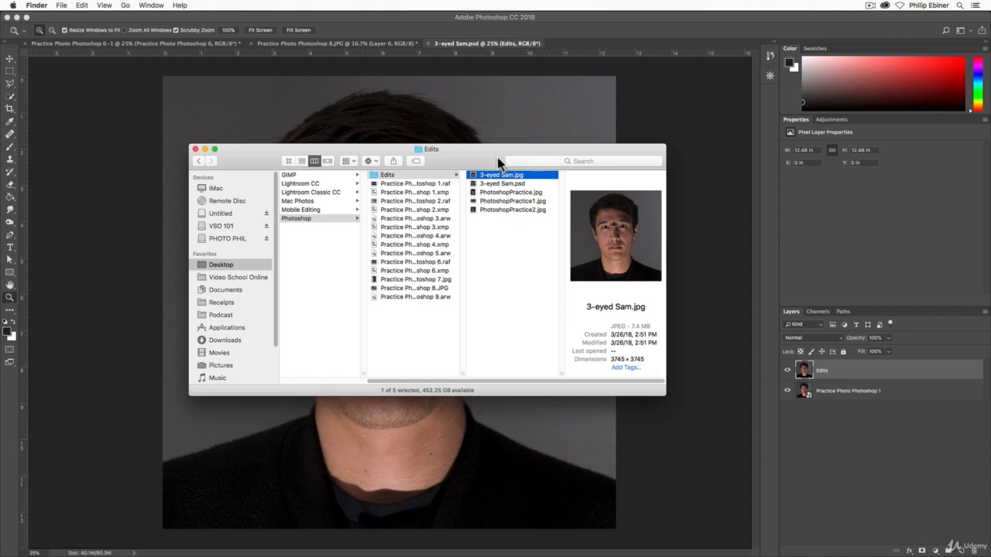
pyautogui.click(427, 184)
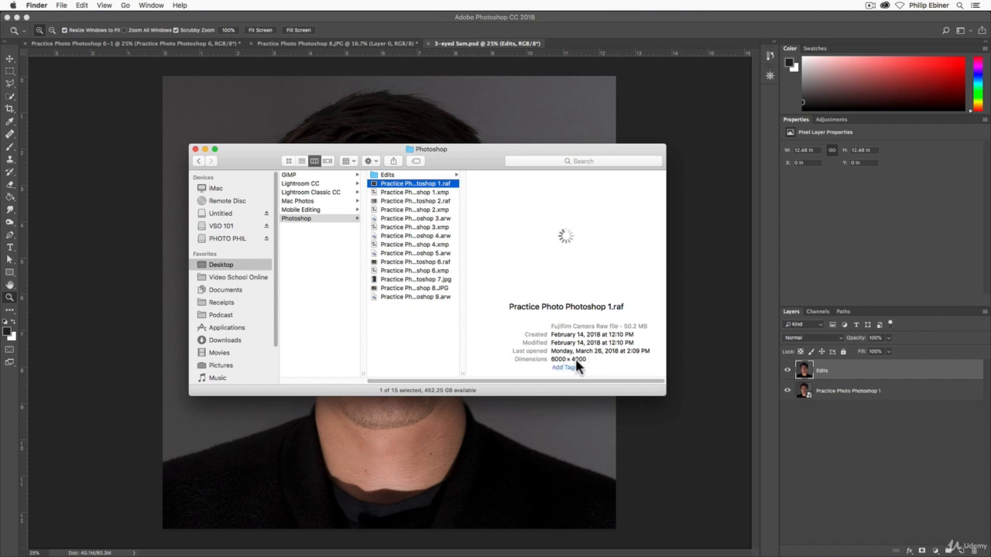
pyautogui.click(410, 174)
pyautogui.click(507, 175)
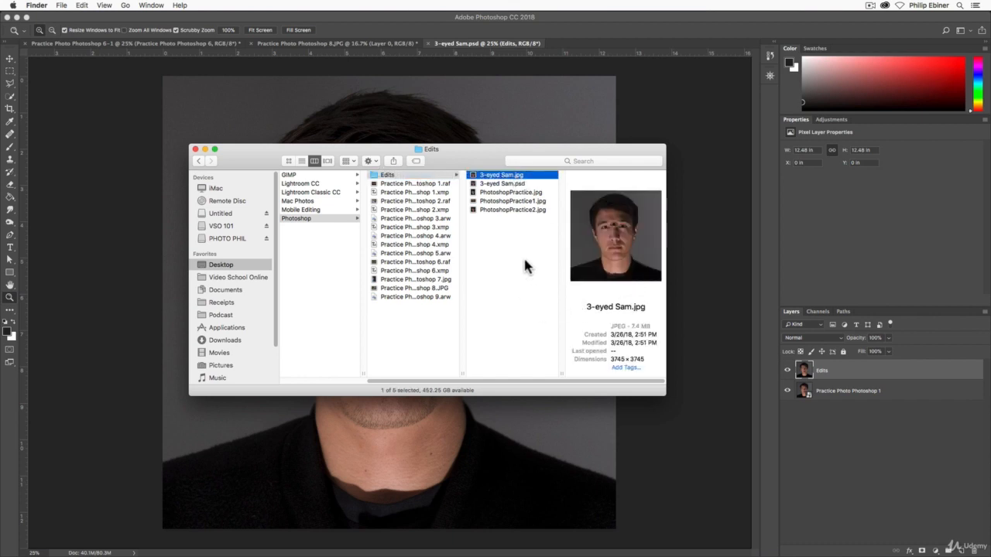
pyautogui.press('space')
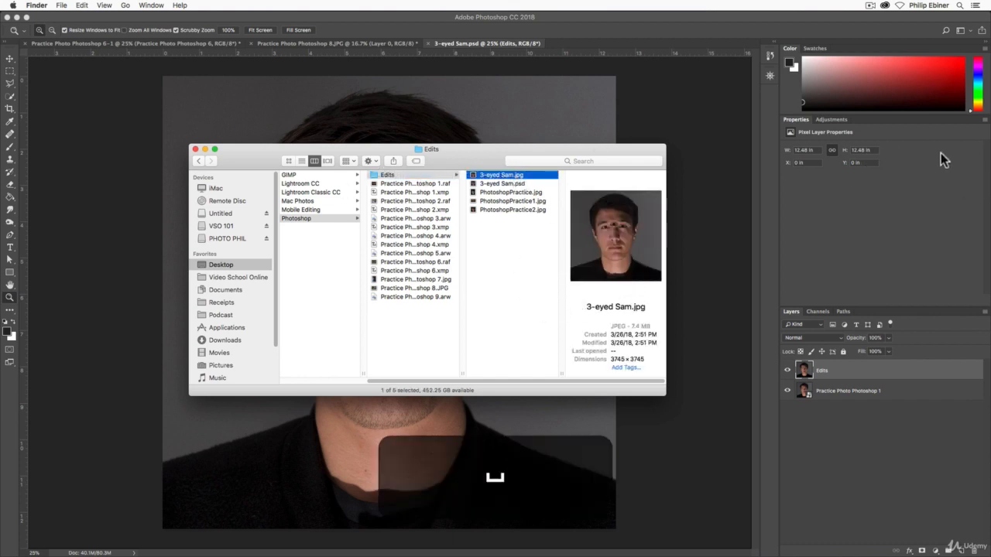
pyautogui.press('space')
pyautogui.click(172, 141)
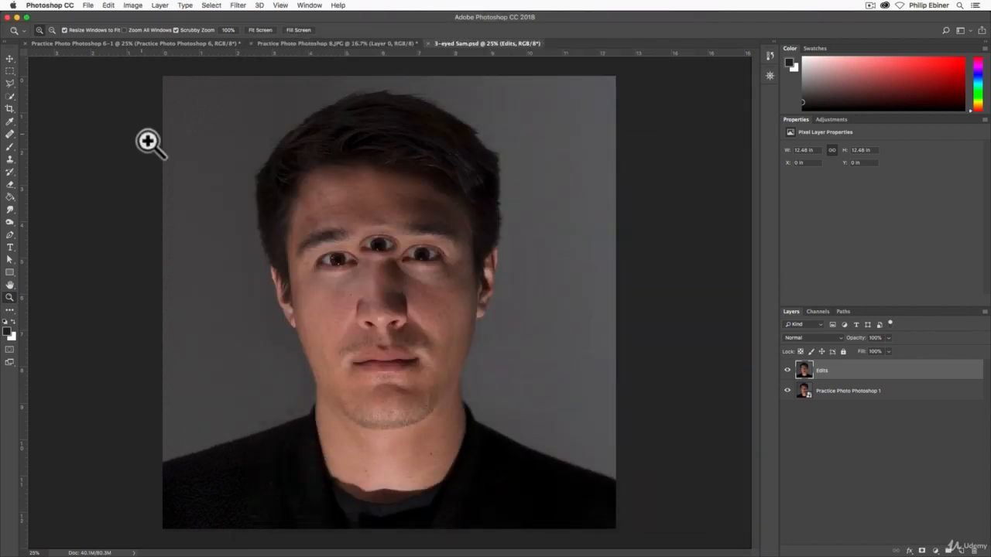
# Open the Export As settings for the portrait, keeping JPG as the format and 100% as the quality
pyautogui.click(88, 6)
pyautogui.moveTo(125, 131)
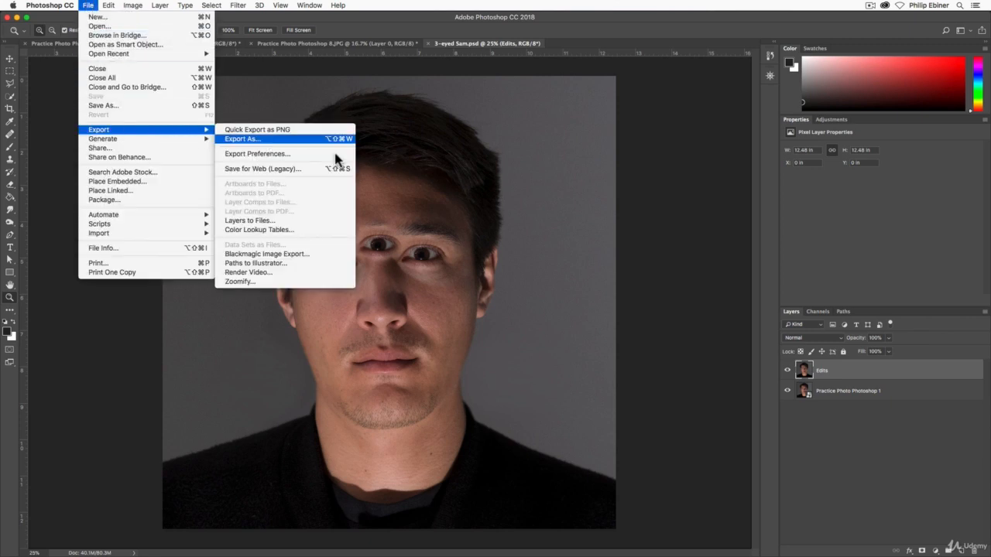
pyautogui.click(255, 139)
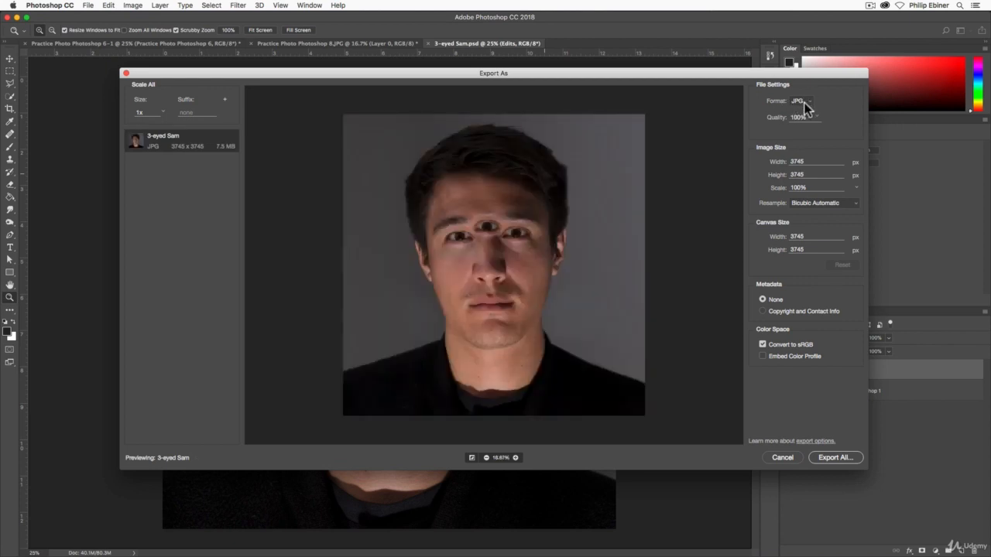
pyautogui.click(802, 102)
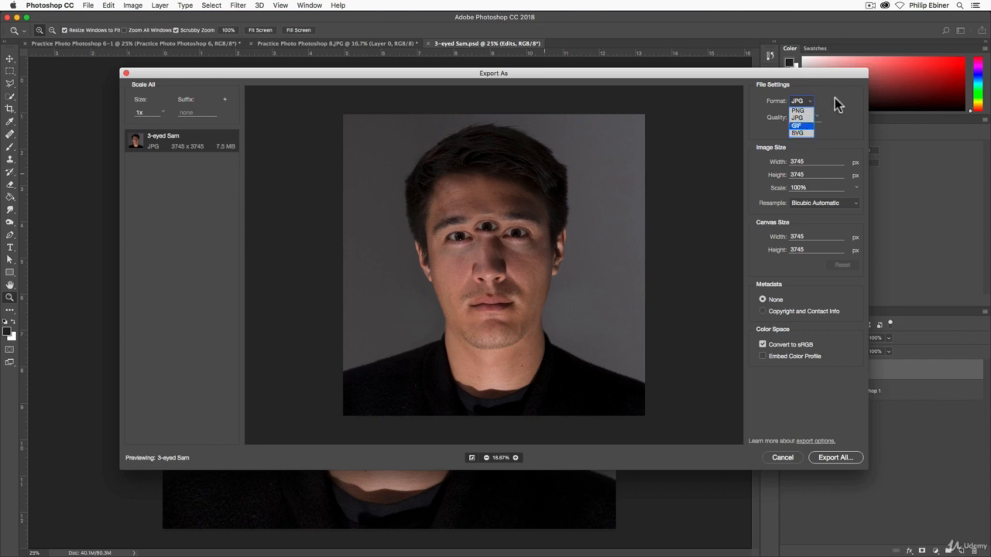
pyautogui.click(837, 104)
pyautogui.click(819, 117)
pyautogui.click(848, 109)
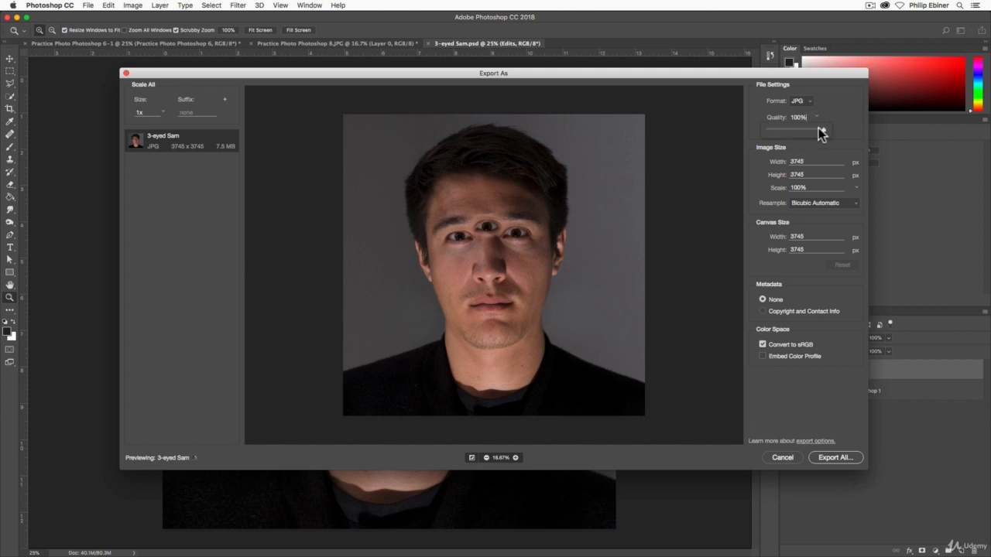
pyautogui.moveTo(818, 128); pyautogui.dragTo(793, 127)
pyautogui.click(831, 98)
pyautogui.click(817, 117)
pyautogui.moveTo(820, 132); pyautogui.dragTo(841, 131)
# Set the export image width to 1000 px and check the resized portrait at 100% preview scale
pyautogui.click(820, 161)
pyautogui.write('1000')
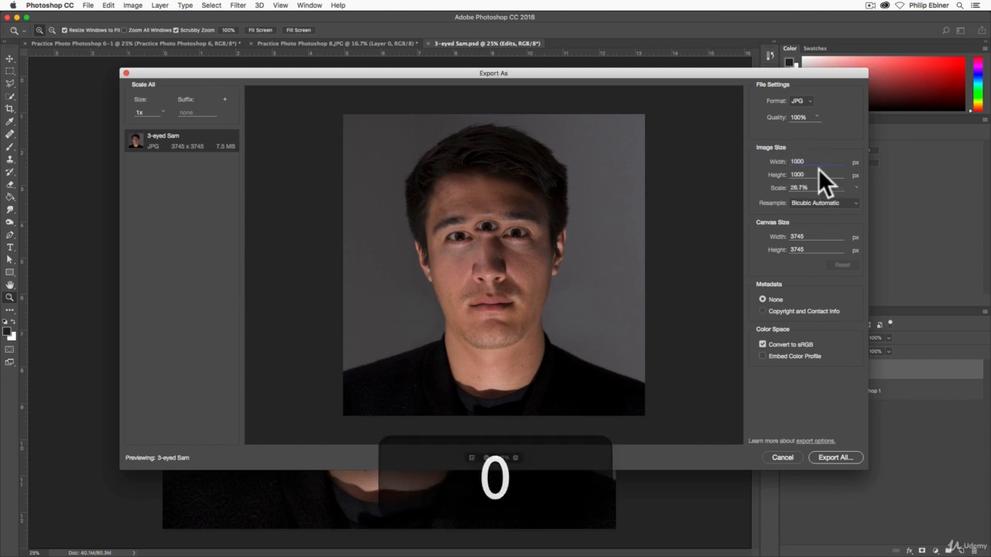
pyautogui.moveTo(815, 160); pyautogui.dragTo(767, 159)
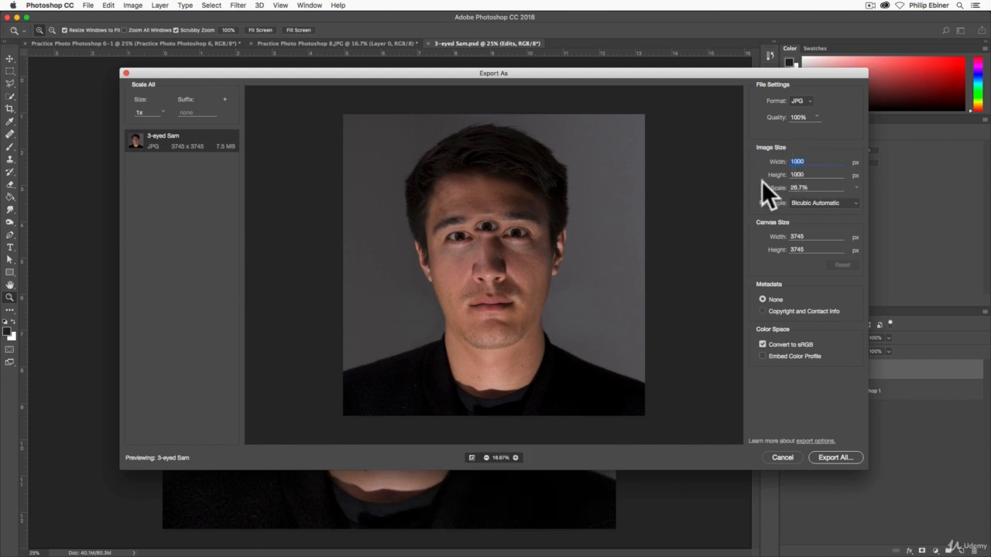
pyautogui.press('Tab')
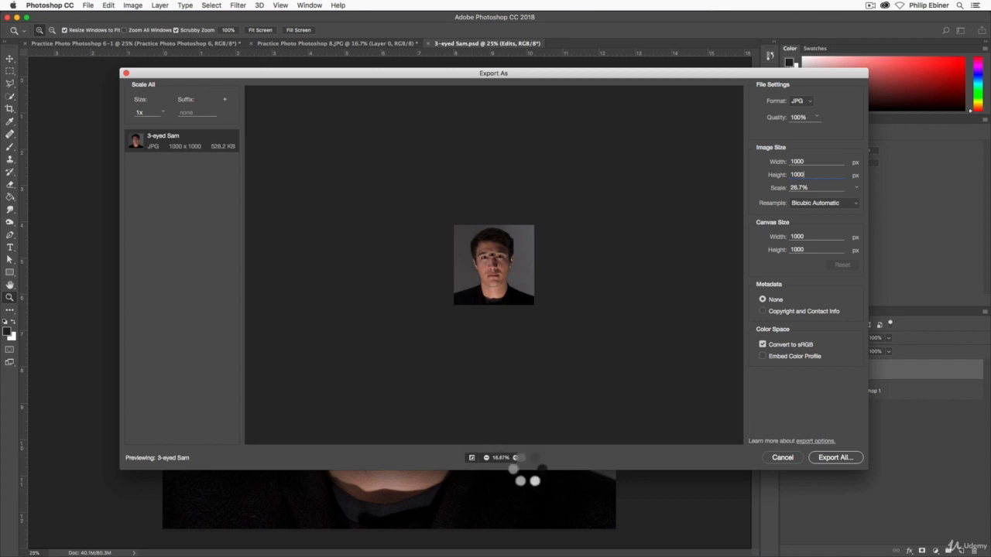
pyautogui.click(516, 457)
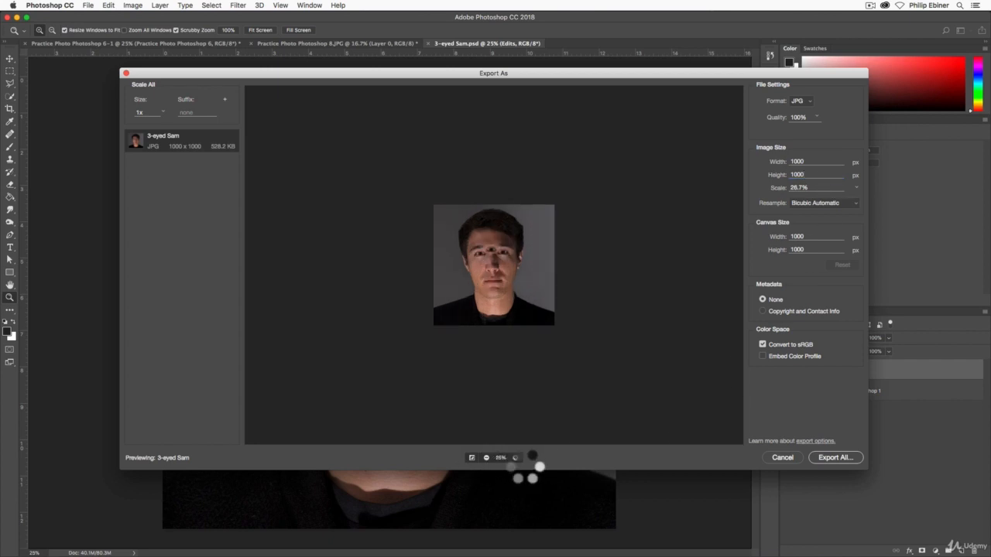
pyautogui.click(517, 458)
pyautogui.click(516, 458)
pyautogui.click(516, 457)
pyautogui.click(516, 458)
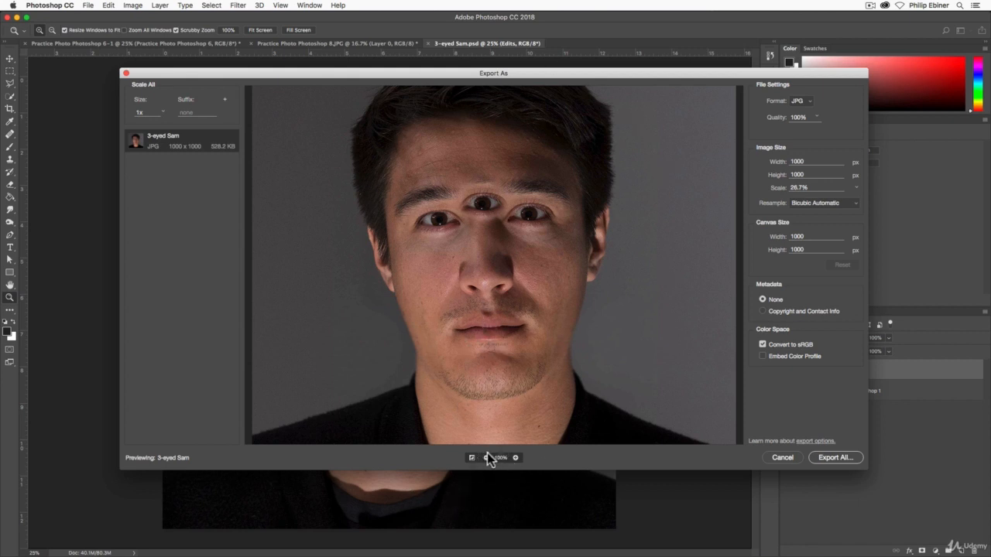
pyautogui.click(486, 457)
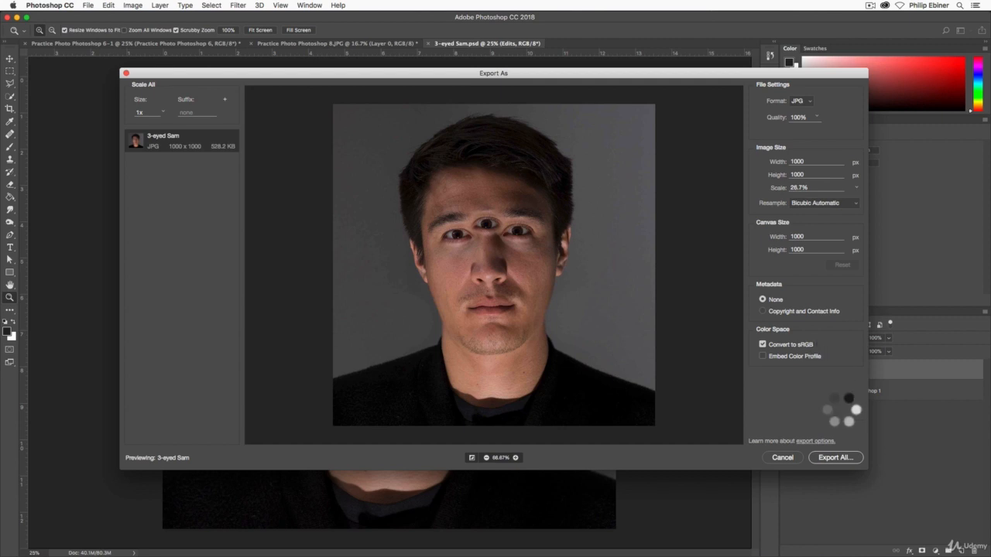
# Export the resized portrait as 3-eyed Sam v2.jpg in the Edits folder
pyautogui.click(843, 457)
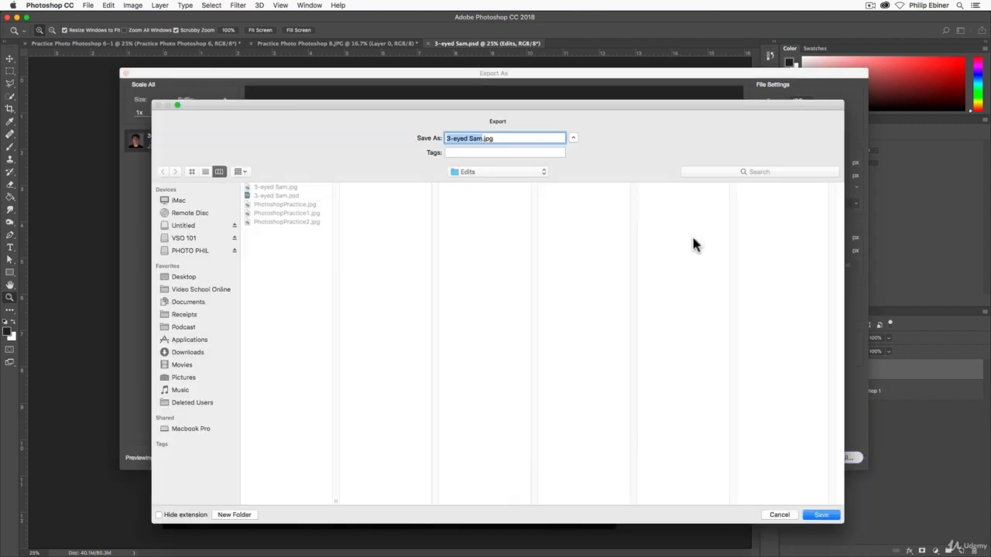
pyautogui.press('Right')
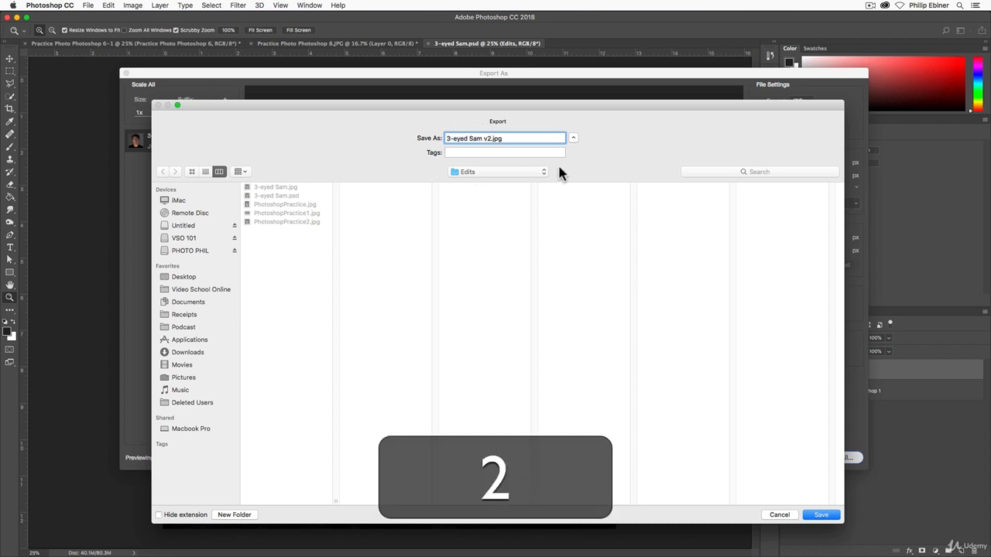
pyautogui.click(820, 515)
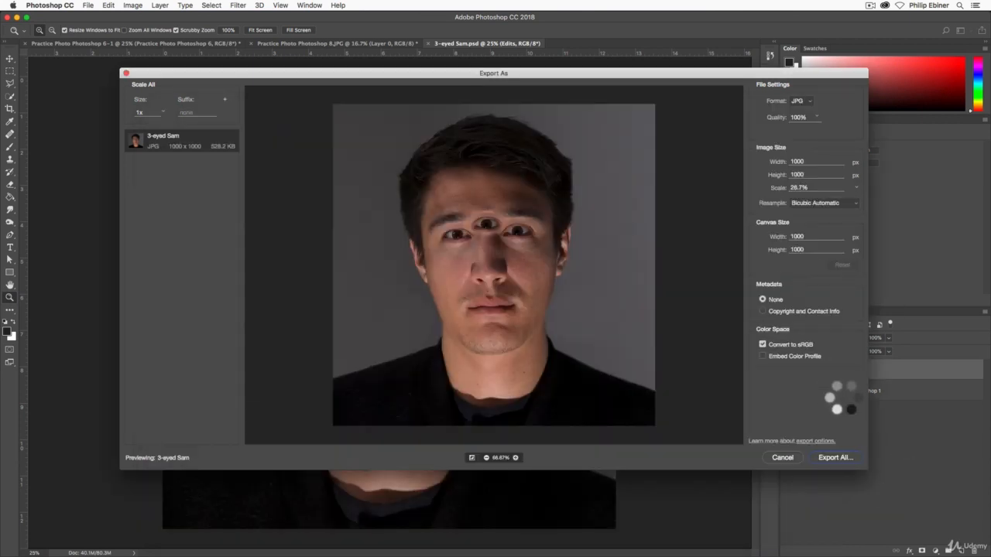
# Switch to Finder, compare 3-eyed Sam v2.jpg with 3-eyed Sam.jpg in full preview and by file size and dimensions, and return to Photoshop
pyautogui.press('super+Tab')
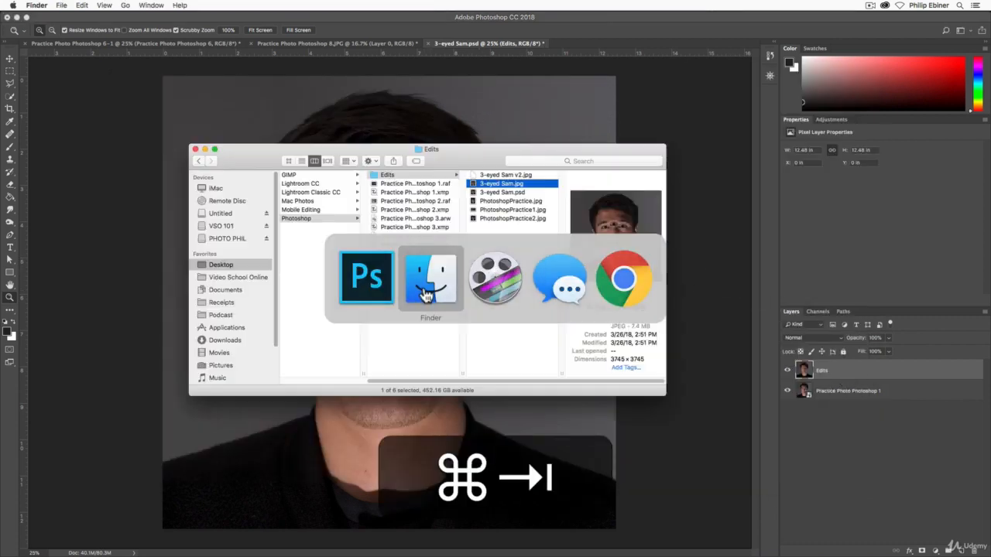
pyautogui.click(514, 175)
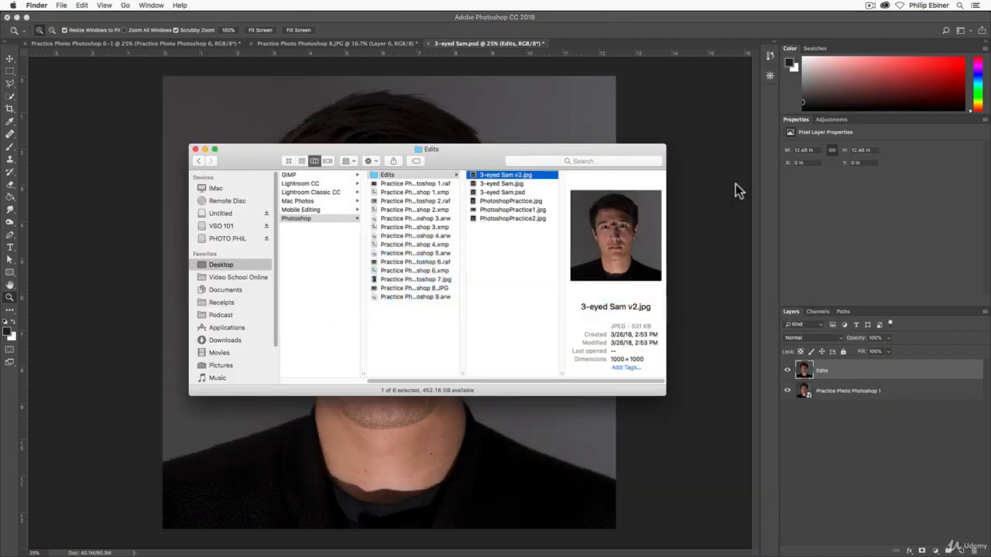
pyautogui.press('space')
pyautogui.press('Down')
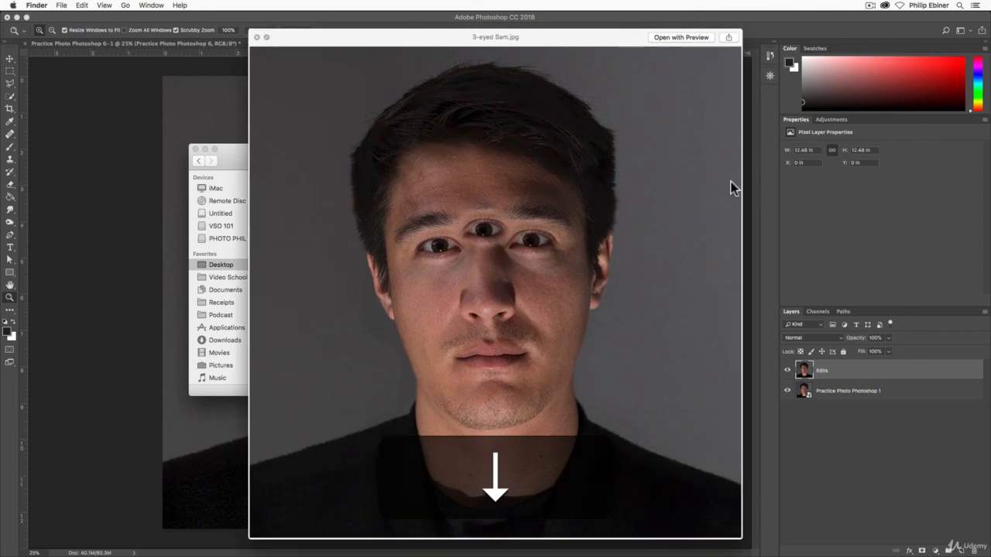
pyautogui.press('Up')
pyautogui.press('Down')
pyautogui.press('Up')
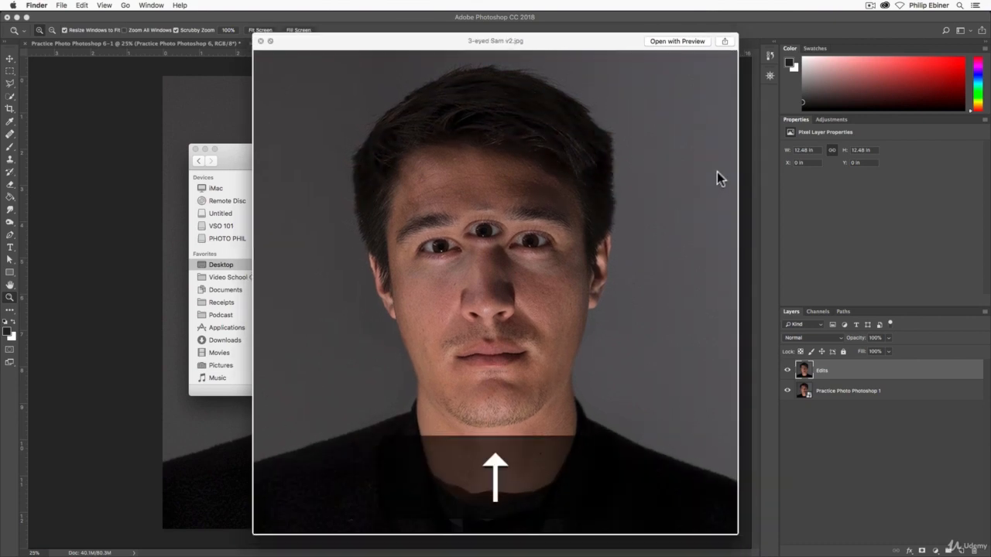
pyautogui.press('space')
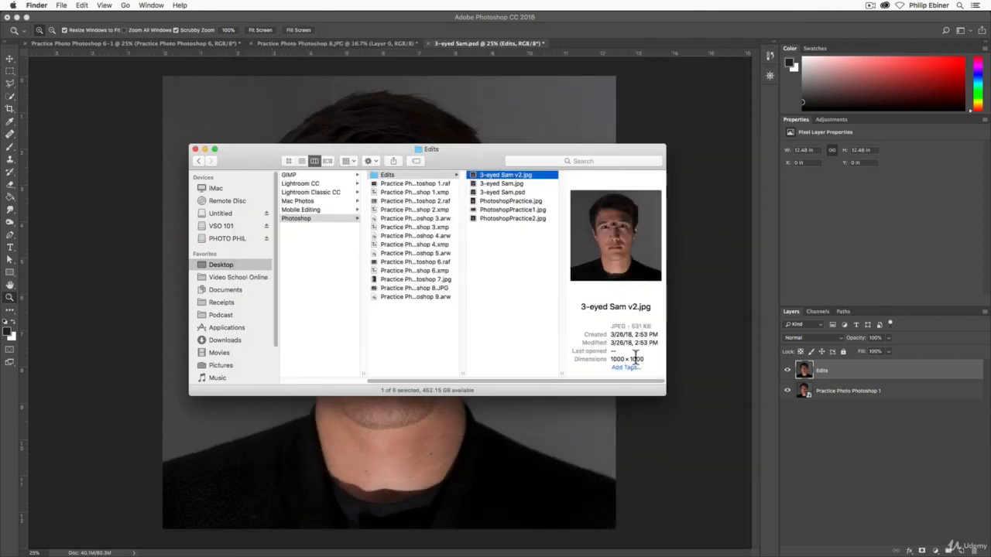
pyautogui.press('Down')
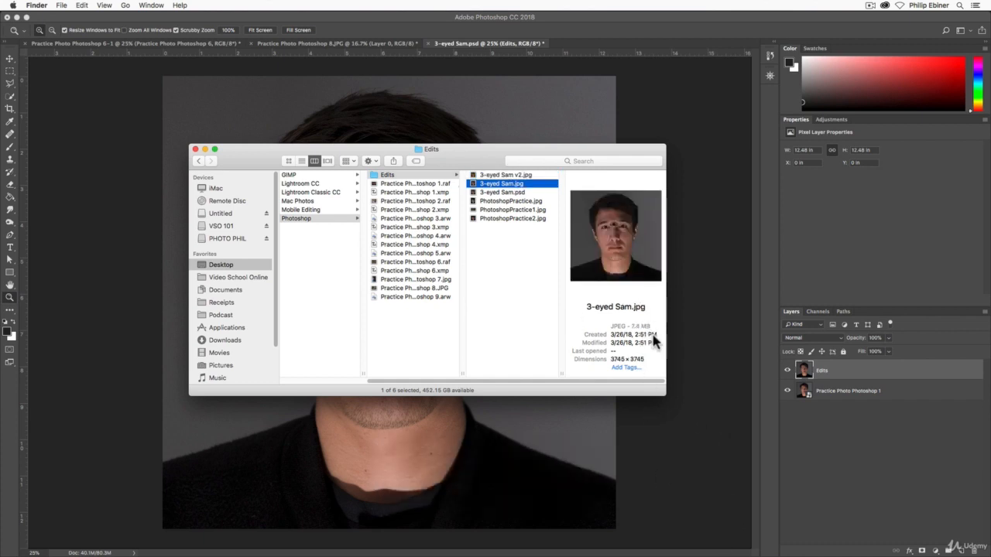
pyautogui.press('super+Tab')
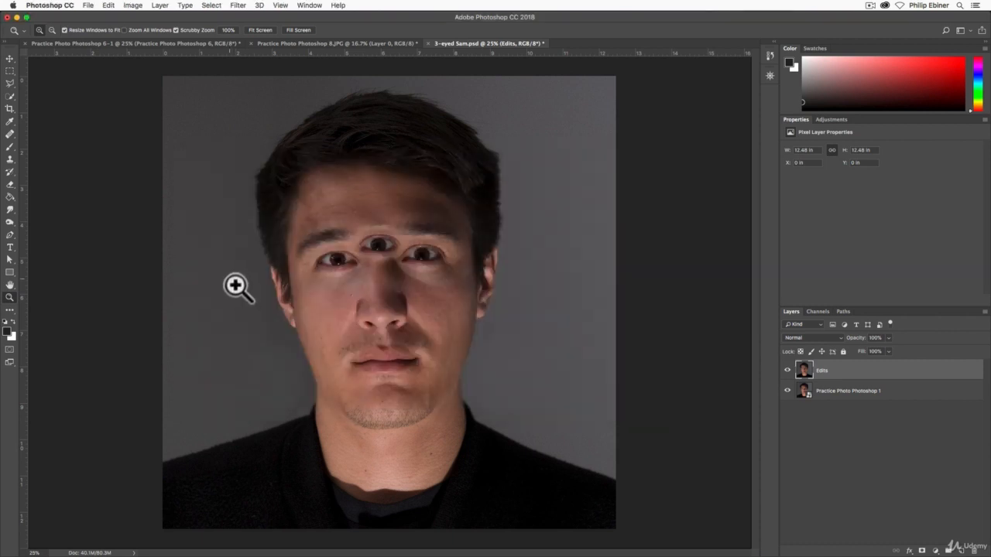